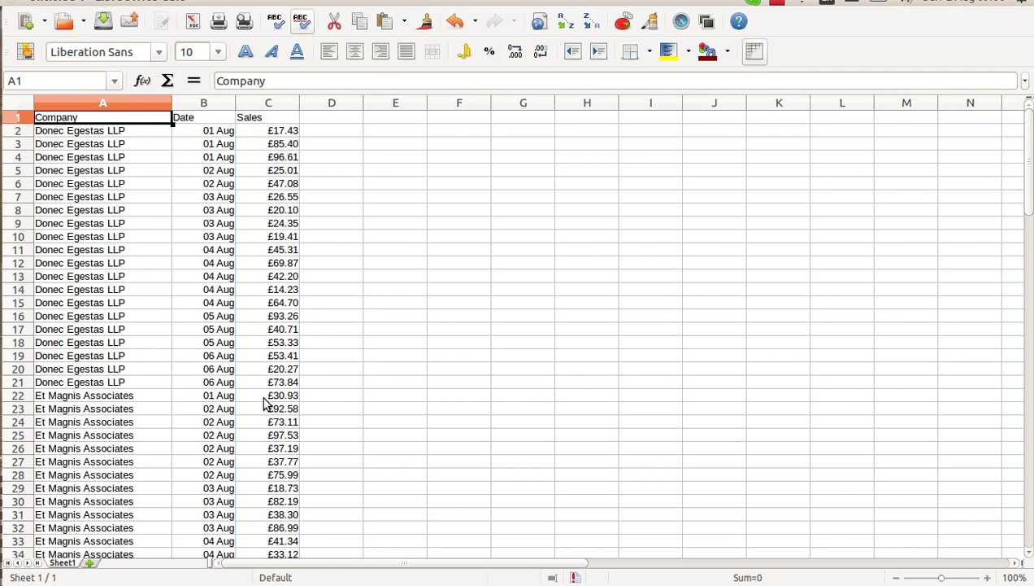
Step: Create a pivot table from the current selection A1:C101 to bring up its layout dialog
scroll(238, 356, down, 8)
scroll(238, 355, down, 17)
scroll(238, 355, up, 20)
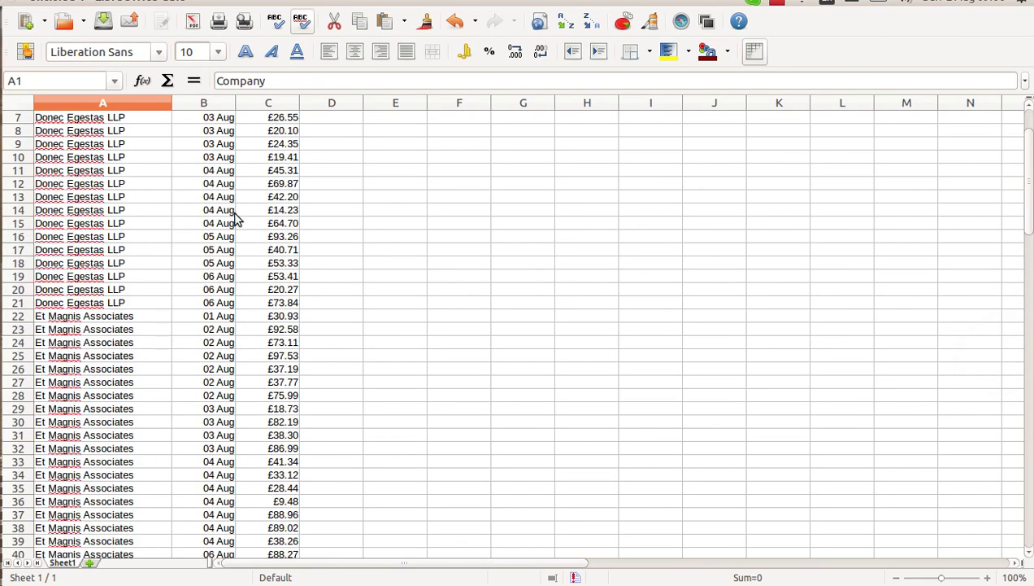
scroll(244, 215, up, 2)
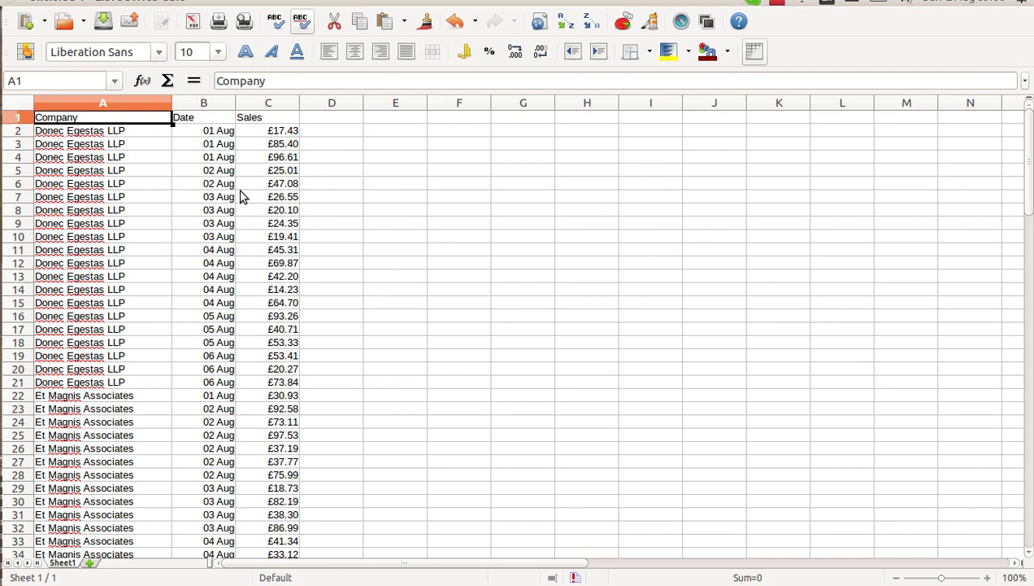
click(262, 3)
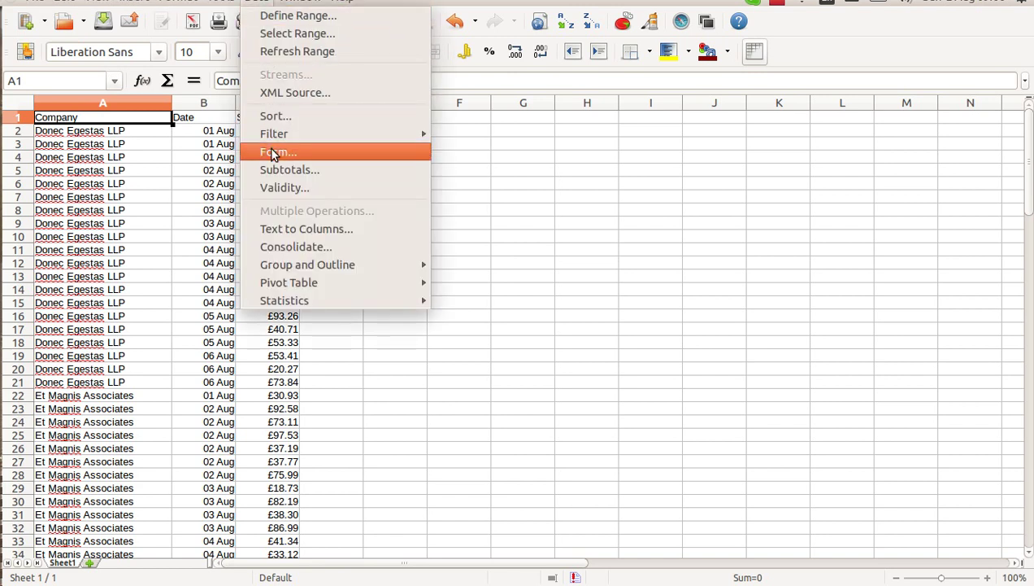
mouse_move(283, 285)
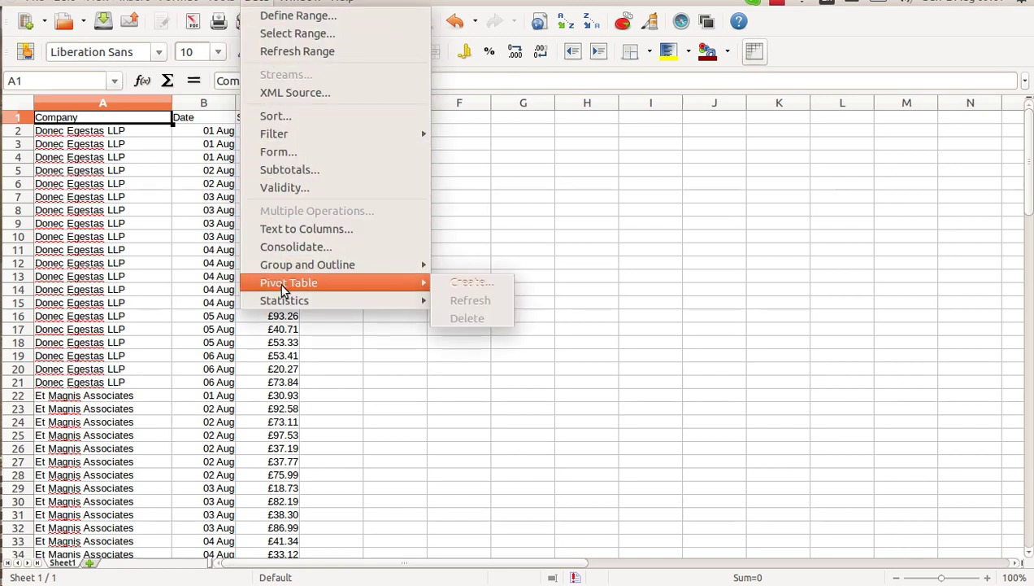
click(467, 282)
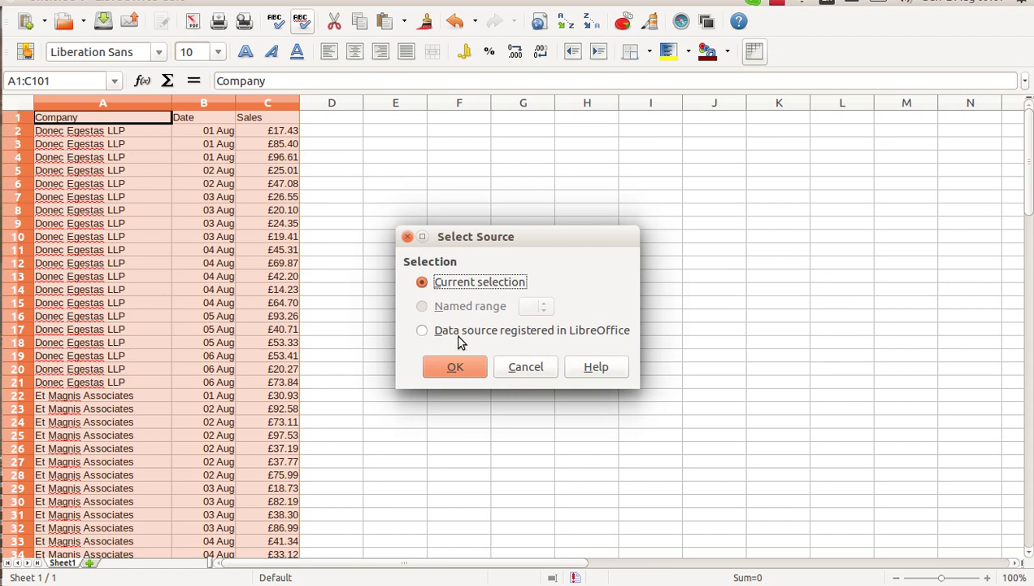
click(454, 367)
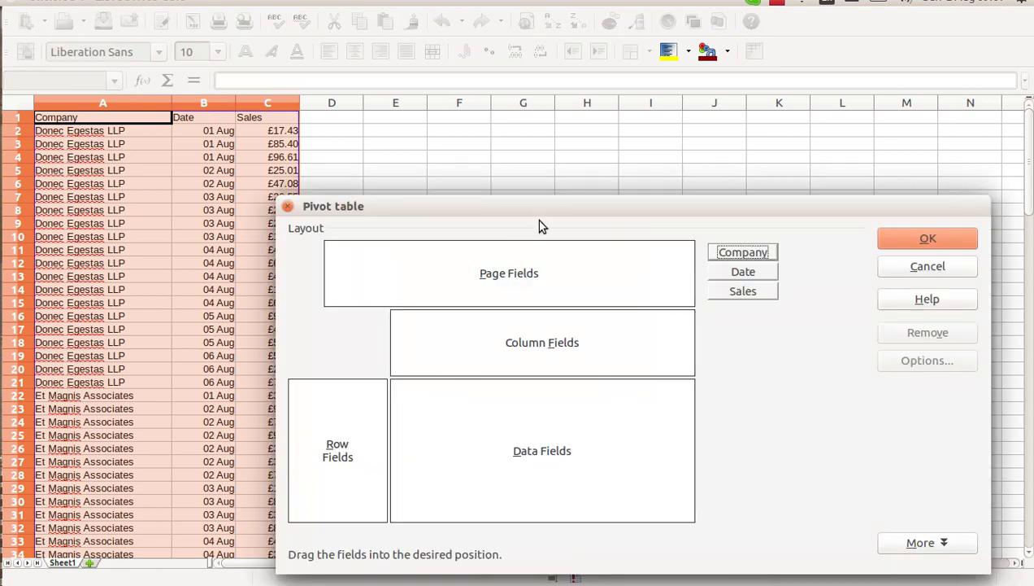
Step: Put Date in Row Fields and Sales in Data Fields of the pivot layout
drag(548, 213, 558, 117)
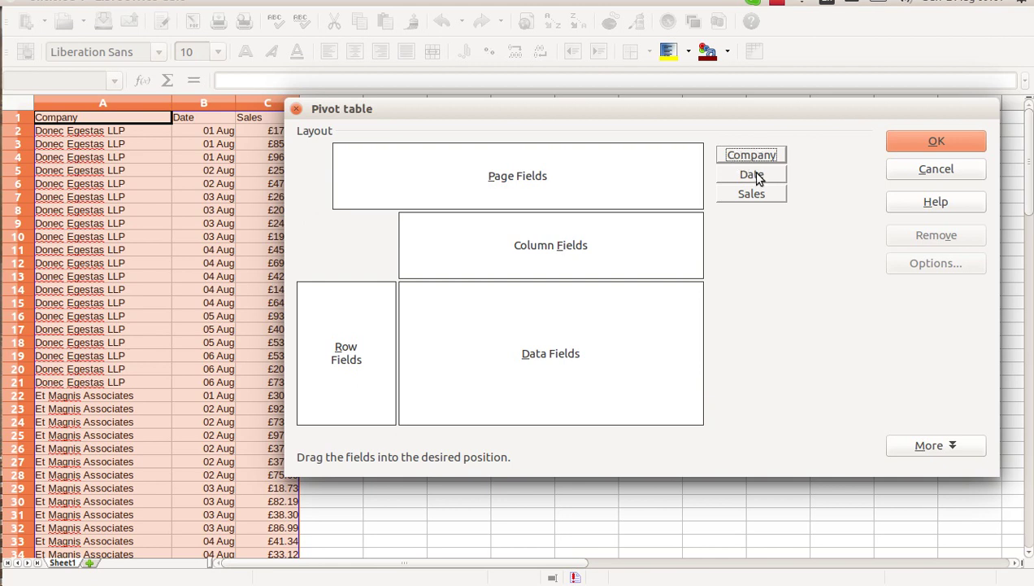
drag(756, 178, 361, 330)
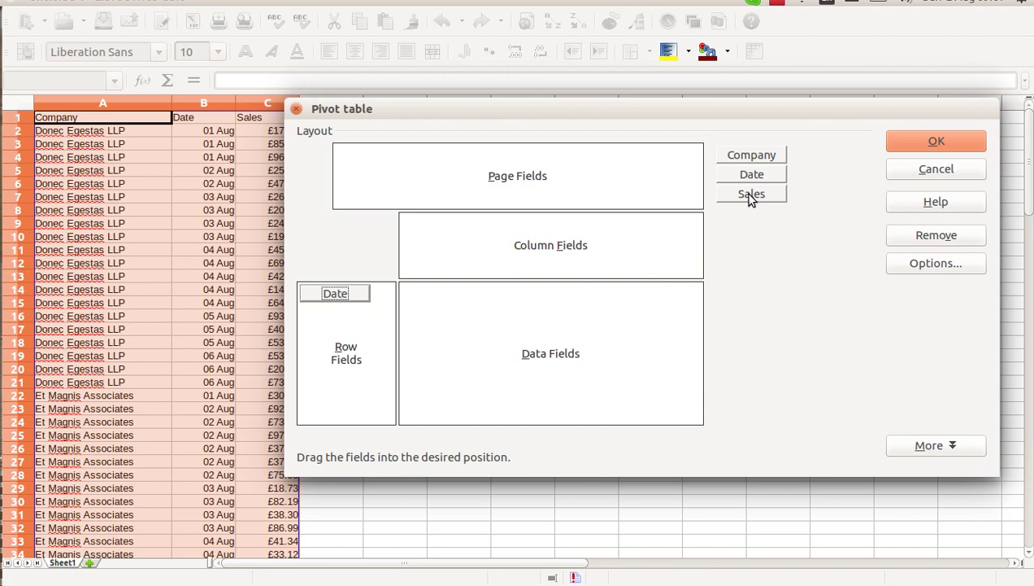
drag(748, 195, 416, 306)
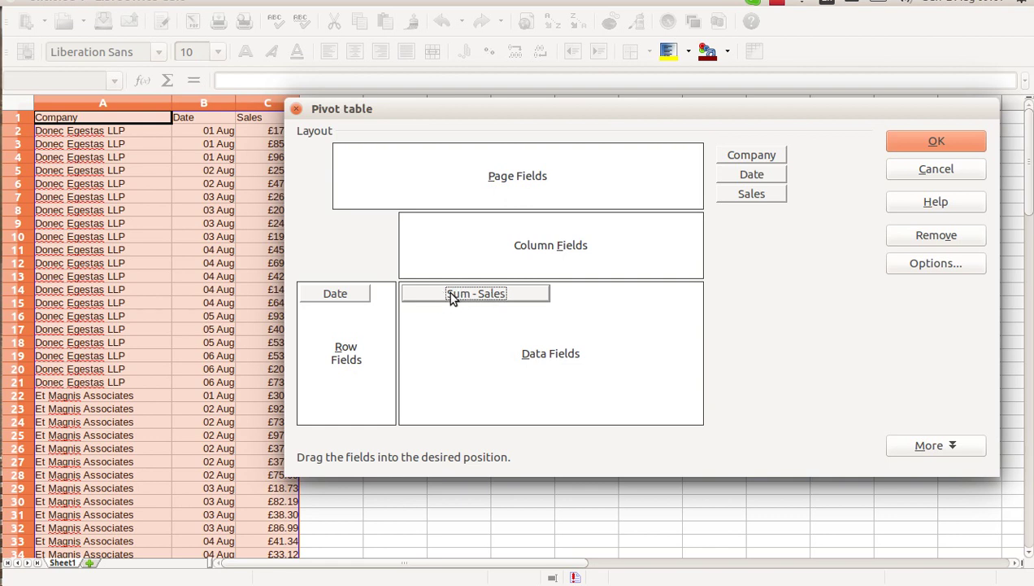
Step: Set the Sales data field to Count and output the pivot table to a new sheet
double_click(497, 294)
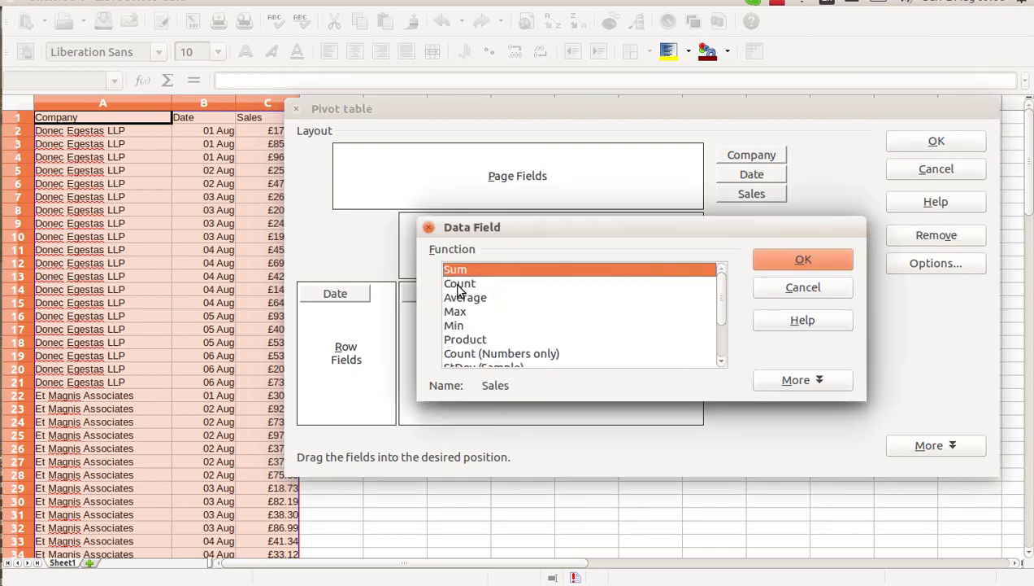
click(459, 284)
click(781, 262)
click(918, 143)
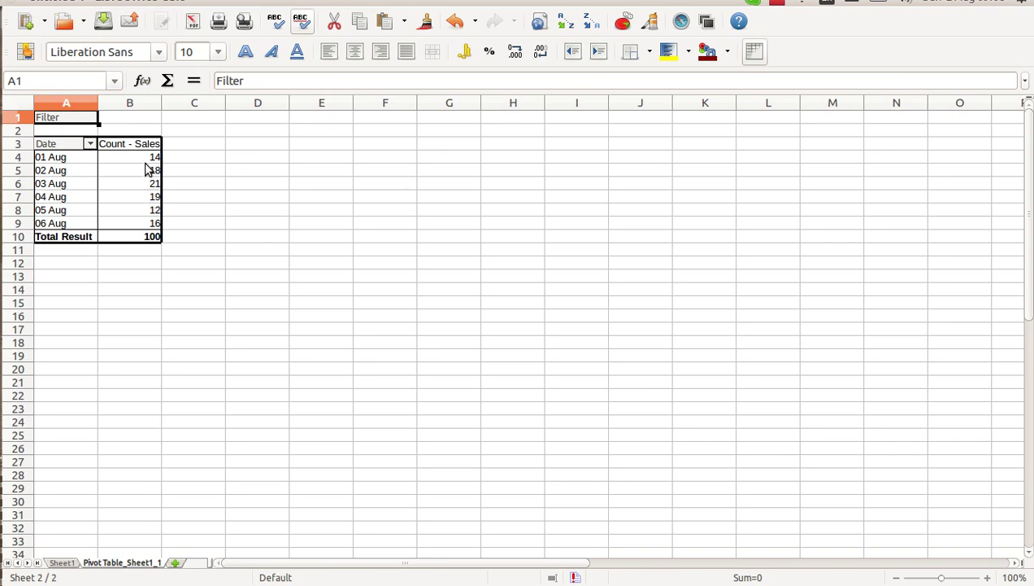
Step: Edit the pivot layout so the Sales data field uses Sum instead of Count
right_click(61, 150)
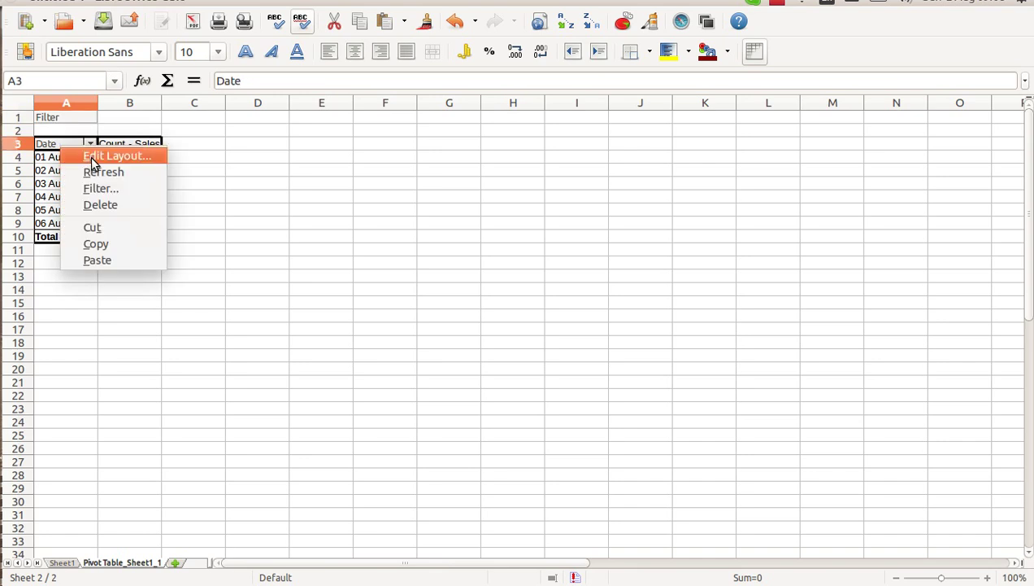
click(135, 158)
double_click(525, 318)
click(723, 292)
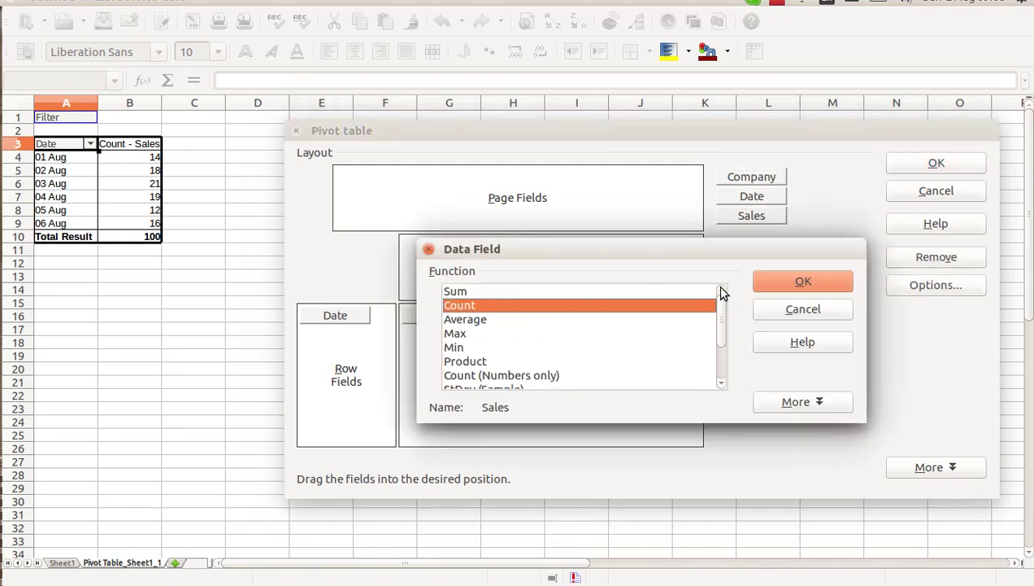
click(545, 291)
click(784, 279)
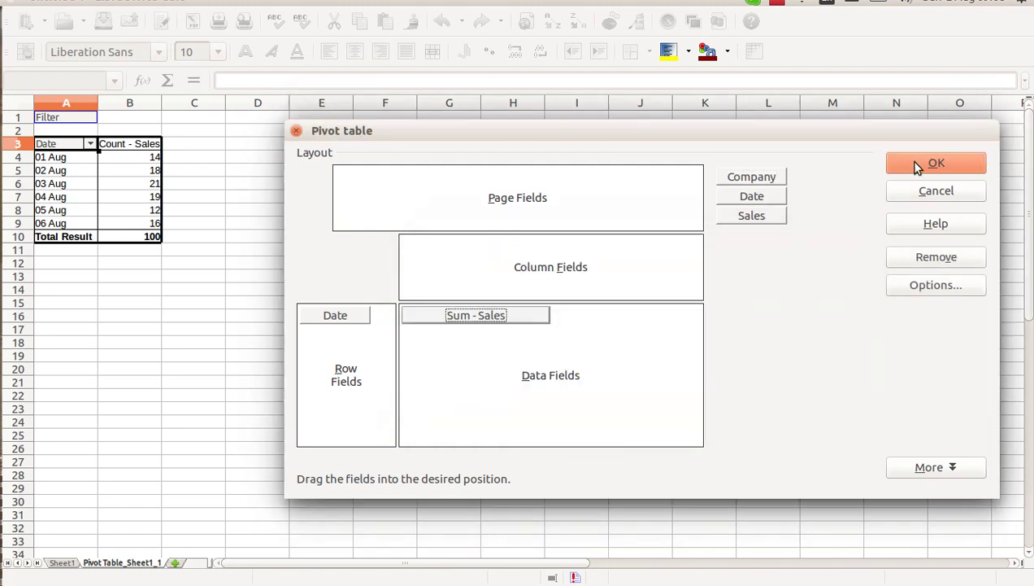
click(917, 165)
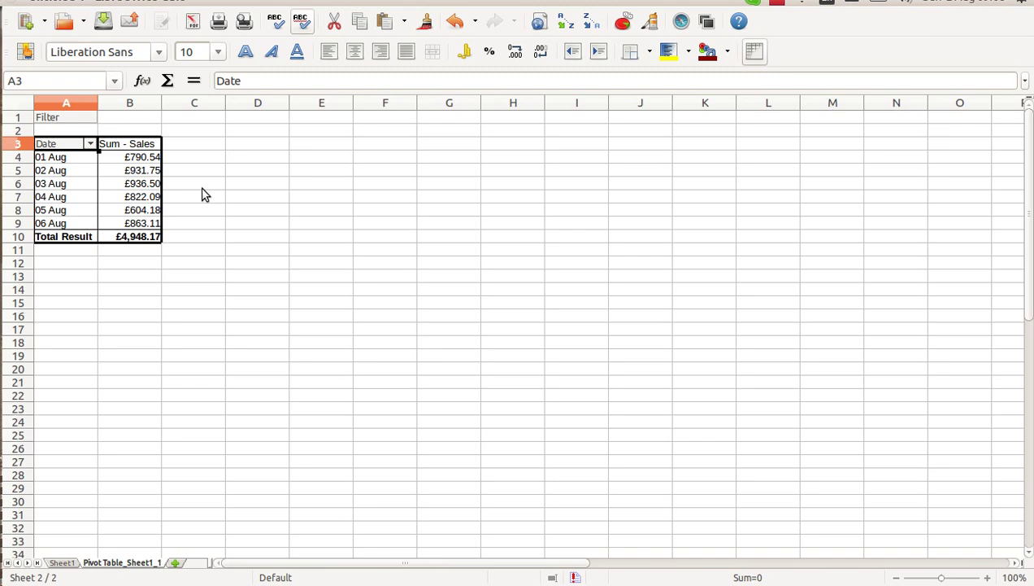
right_click(58, 153)
click(84, 156)
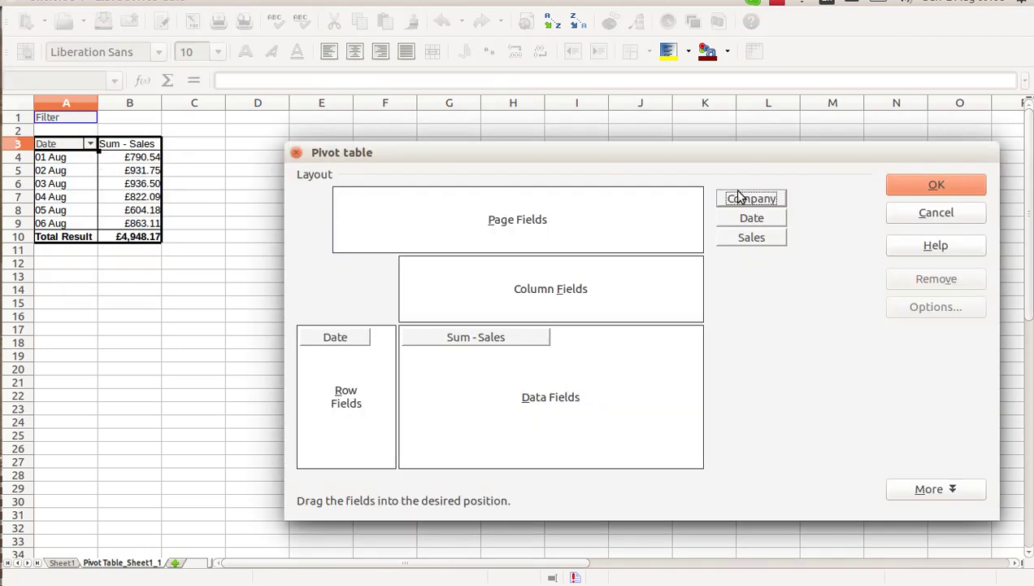
drag(752, 203, 518, 274)
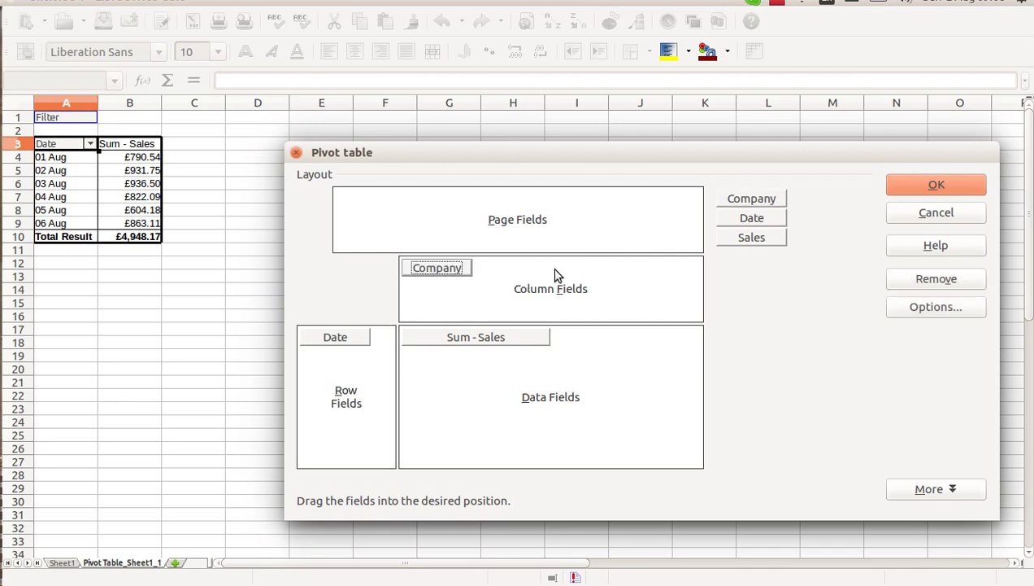
click(914, 189)
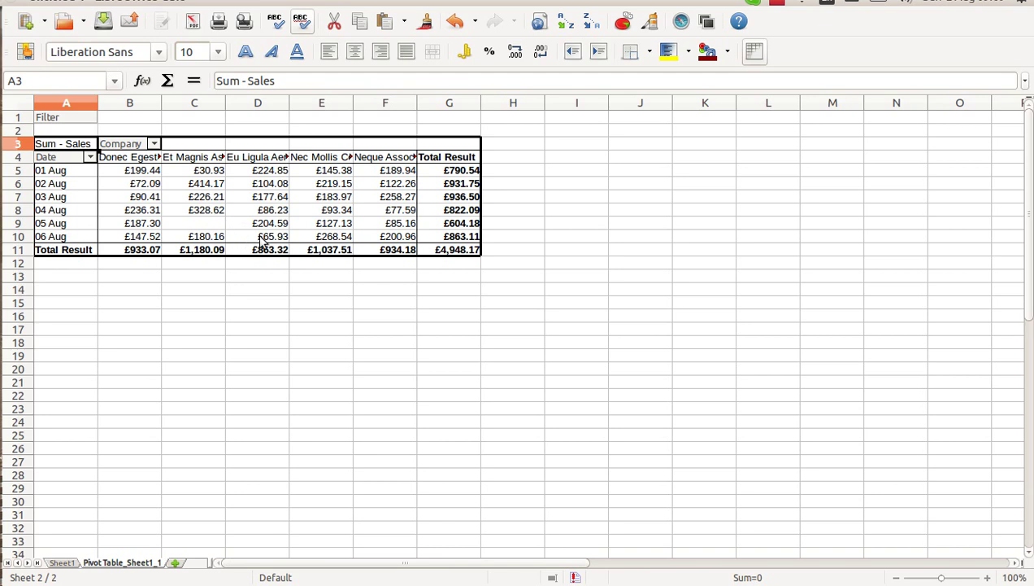
click(204, 224)
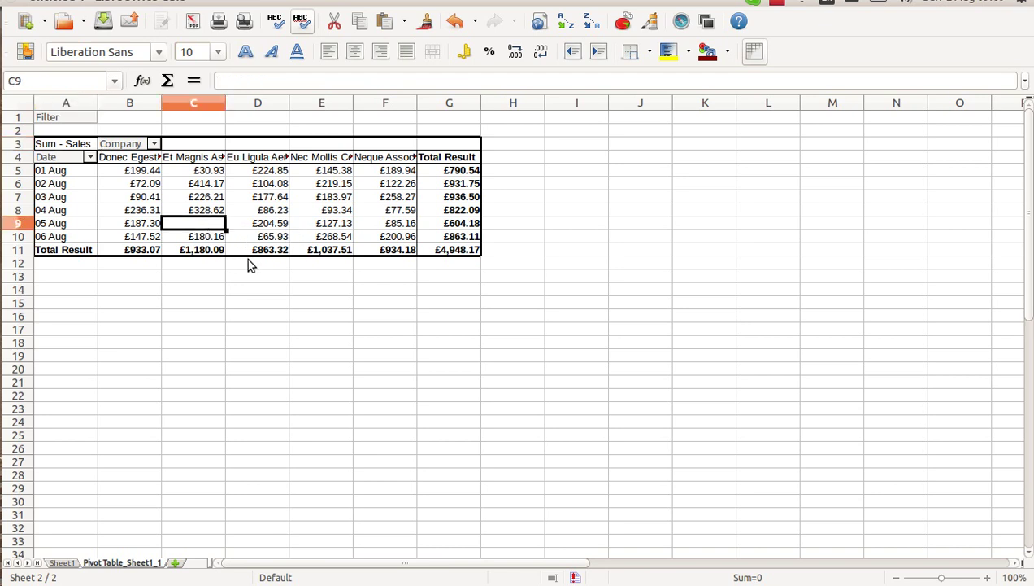
click(202, 187)
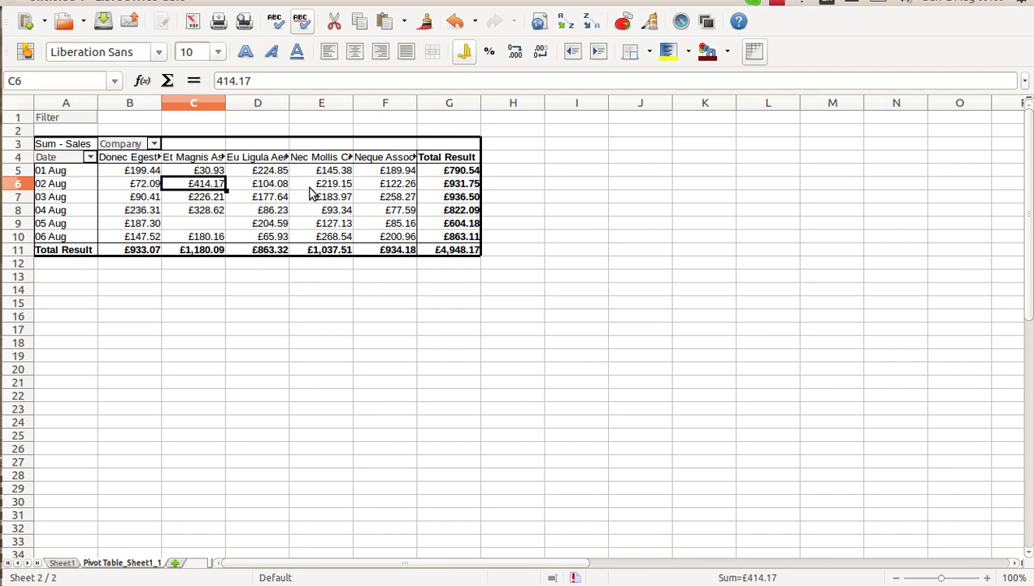
Step: Move Company from the column fields into Page Fields of the pivot layout
right_click(74, 150)
click(112, 153)
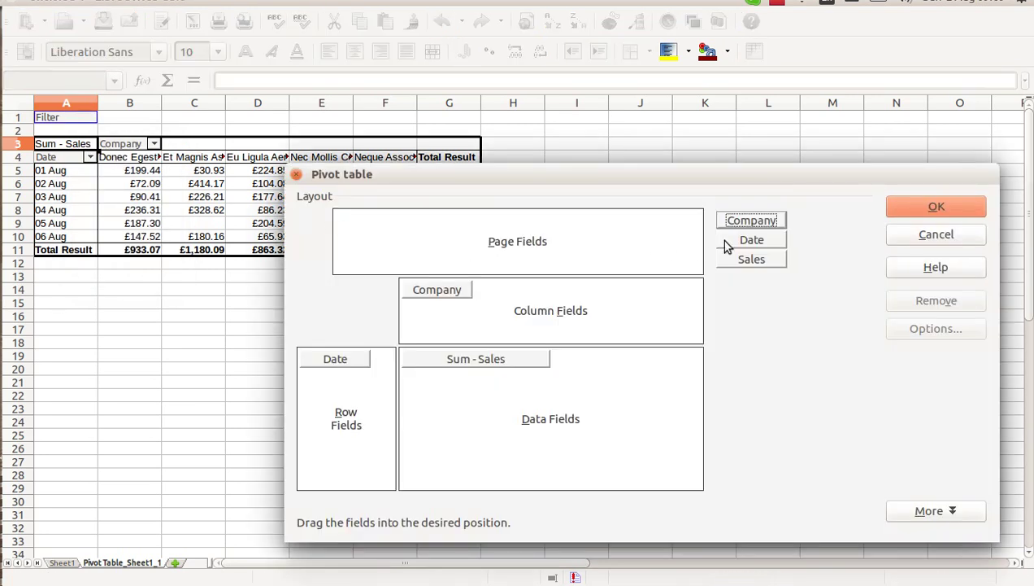
drag(755, 222, 522, 228)
click(906, 205)
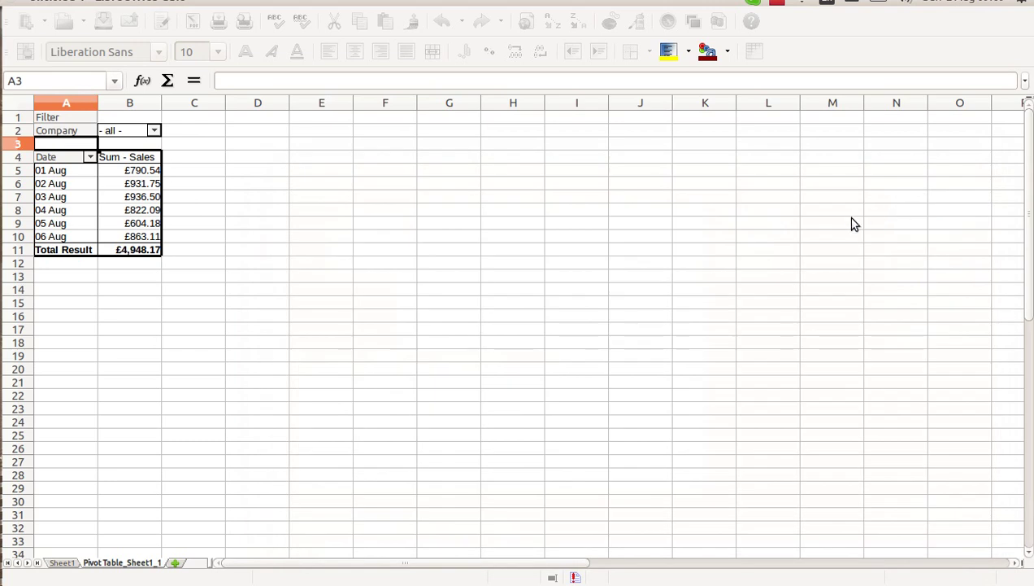
Step: Filter Company to Donec Egestas LLP only, then add Nec Mollis Corp. back in
click(153, 132)
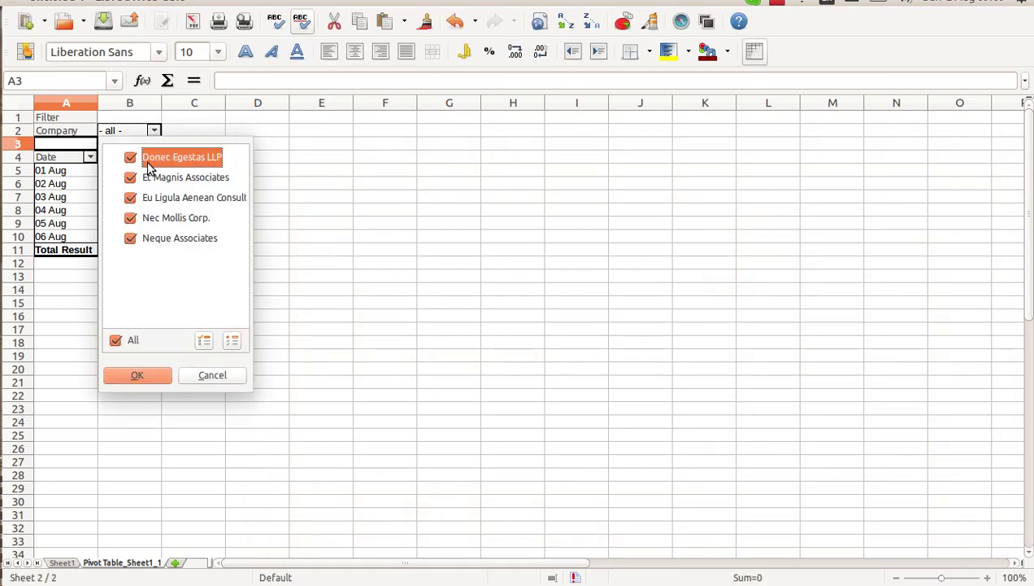
click(131, 198)
click(130, 238)
click(130, 218)
click(144, 373)
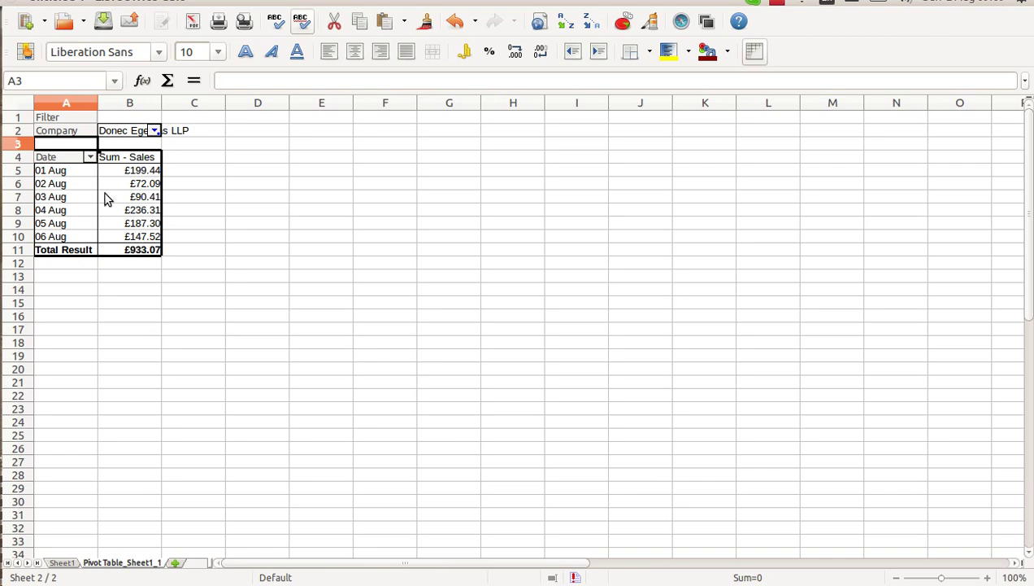
click(155, 131)
click(131, 218)
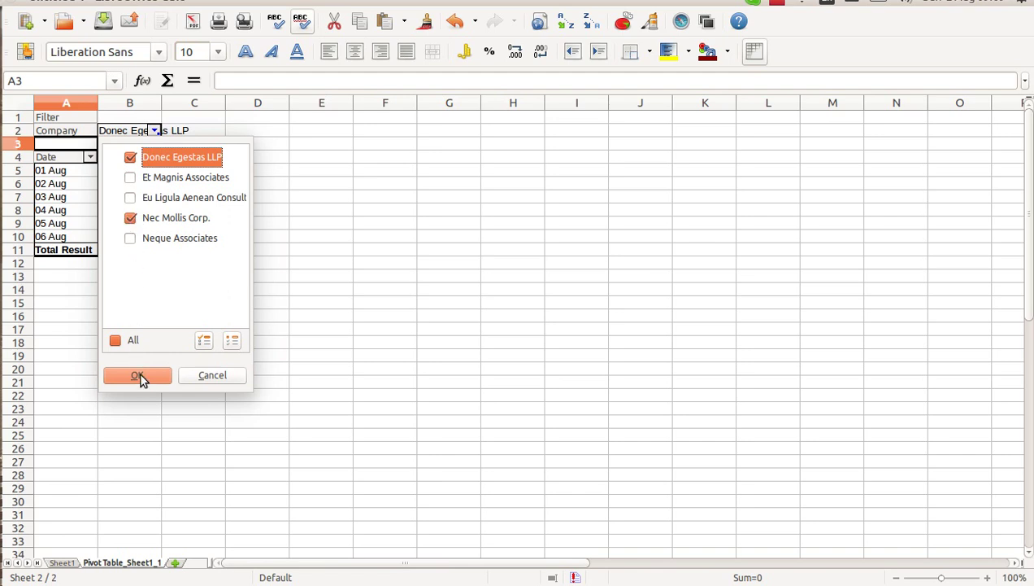
click(138, 375)
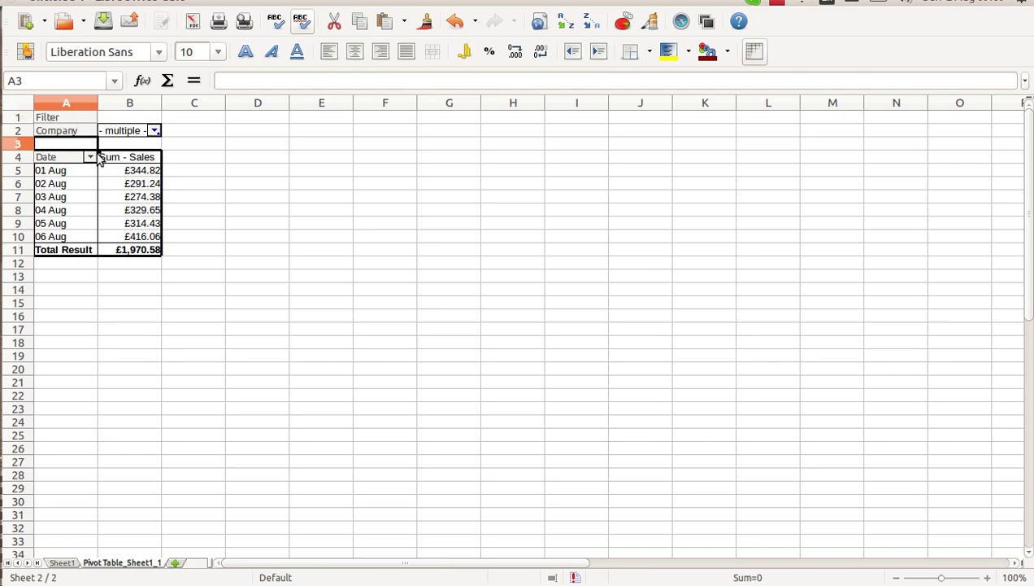
Step: Reset the Company page filter to include all companies
click(154, 131)
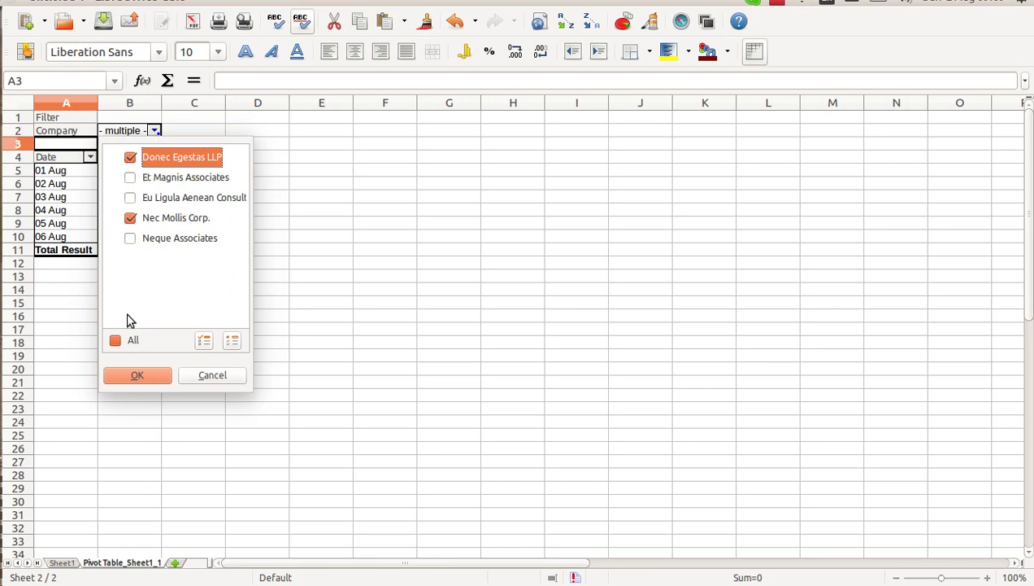
click(116, 340)
click(155, 373)
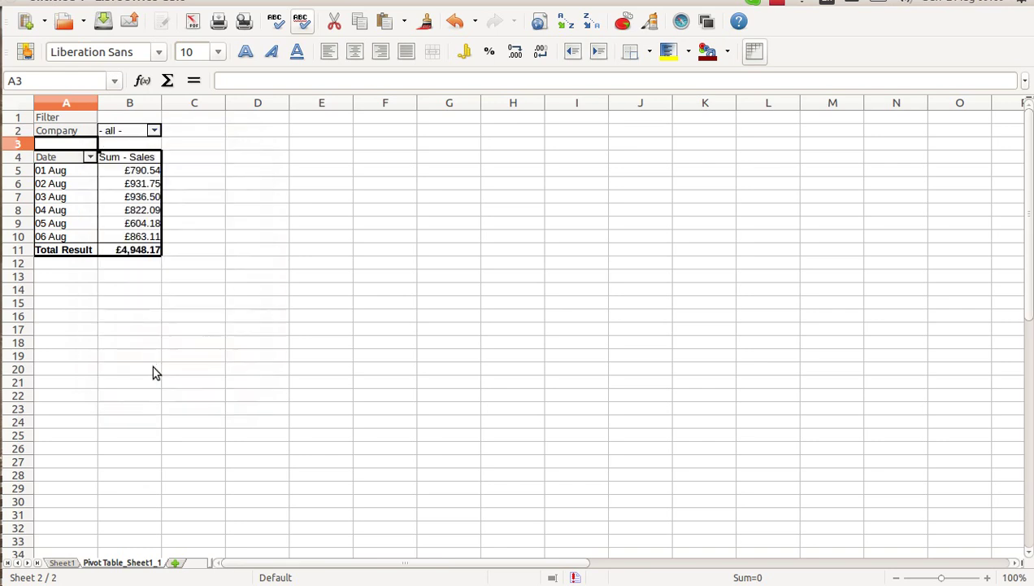
Step: Apply a pivot table filter with Sales >= 50 as the condition
right_click(71, 122)
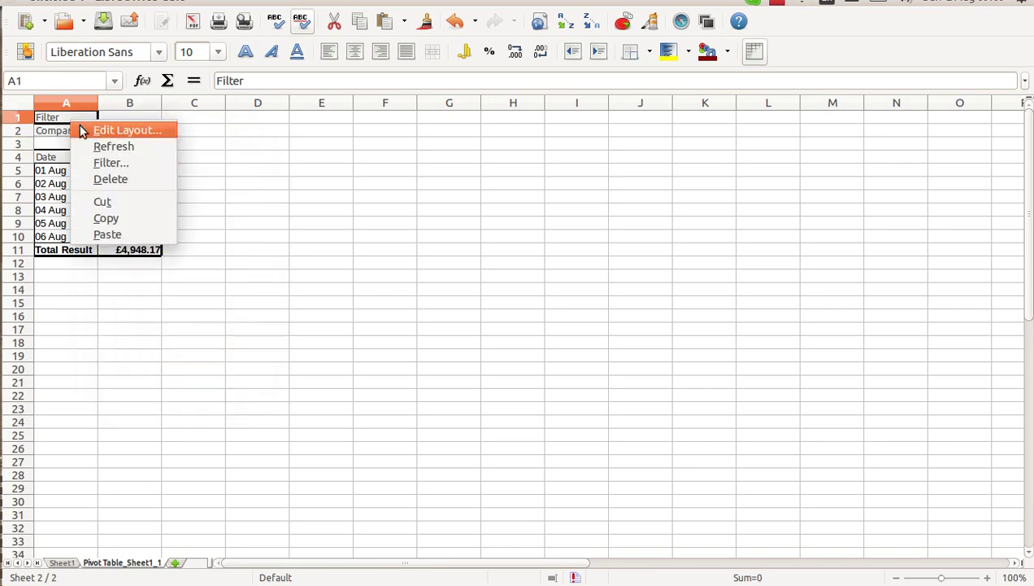
click(68, 119)
double_click(69, 120)
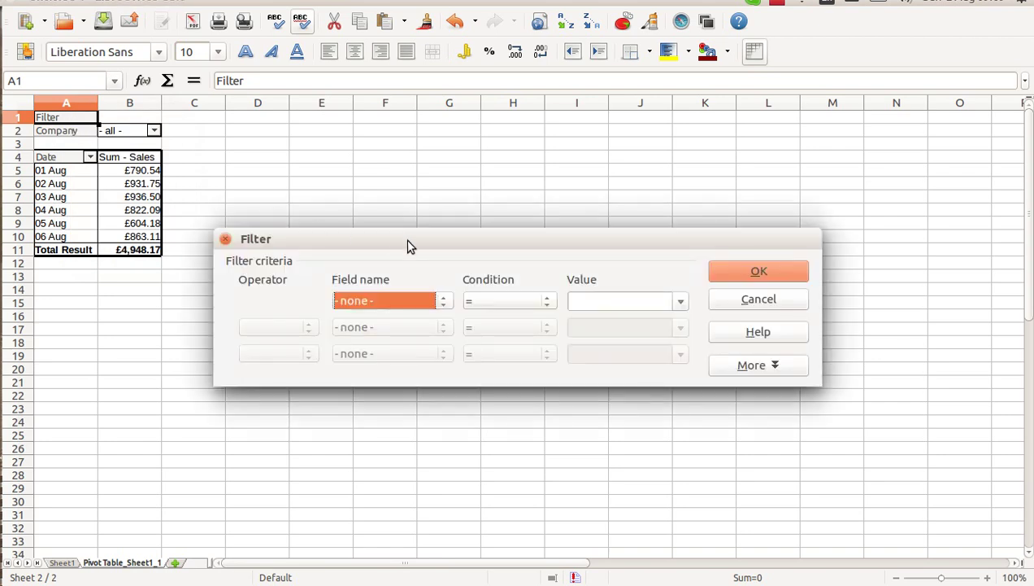
click(550, 301)
click(502, 373)
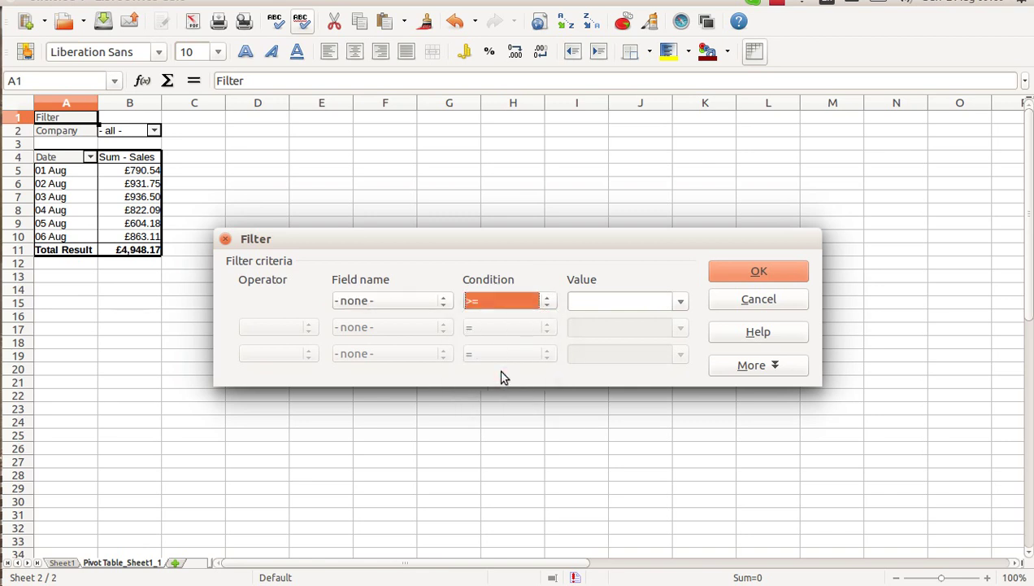
click(652, 299)
text(50)
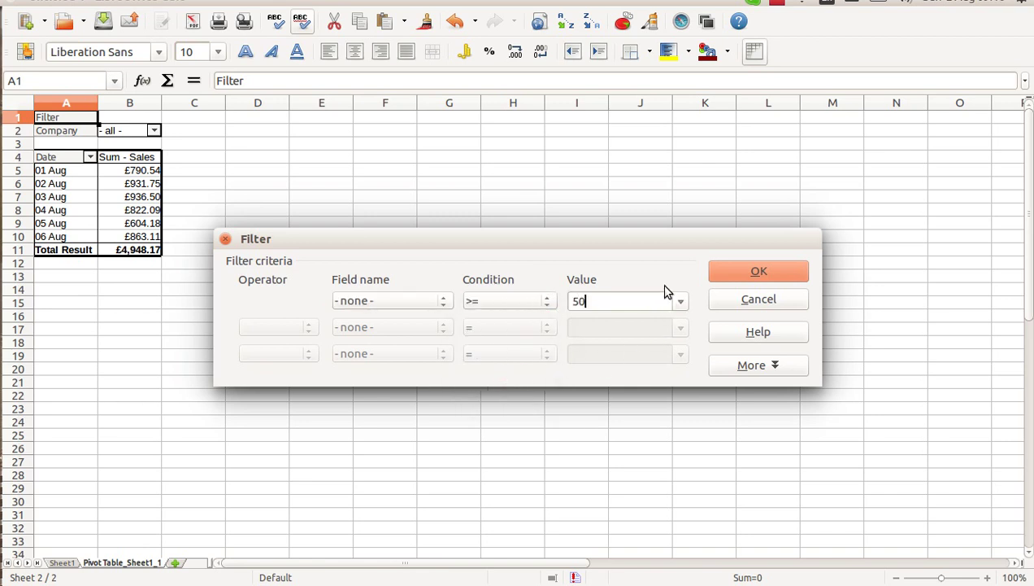
click(447, 302)
click(417, 357)
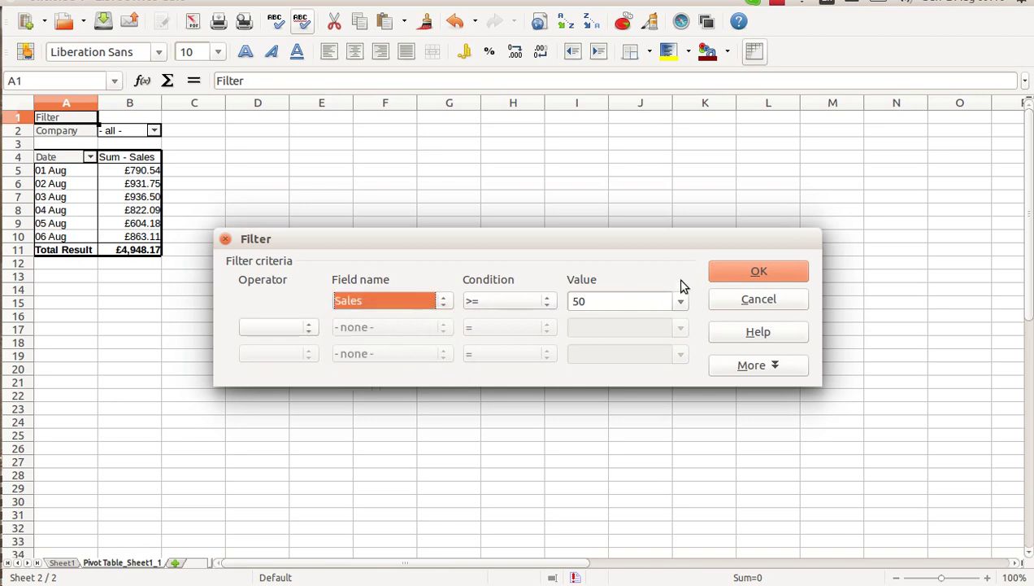
click(724, 271)
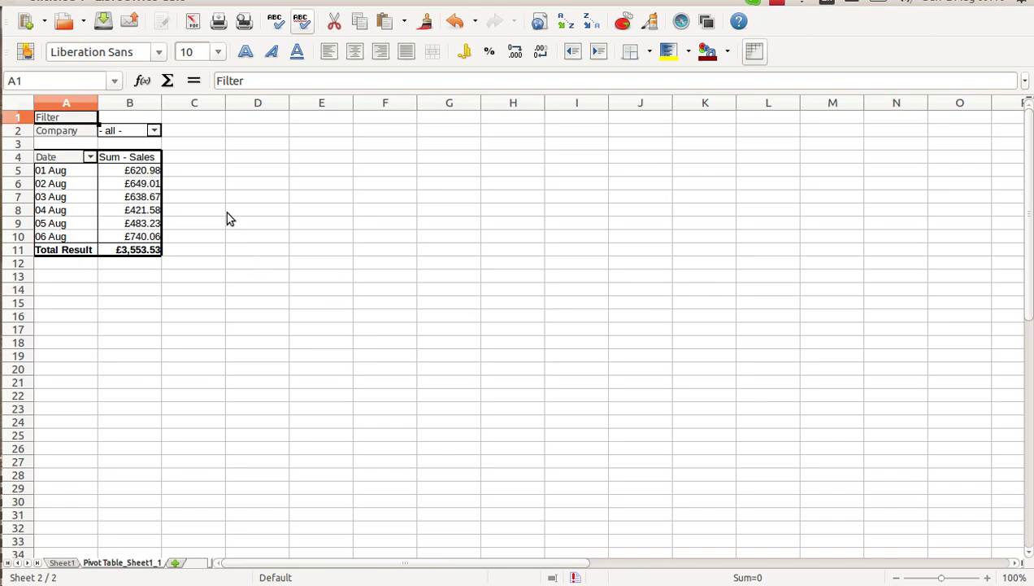